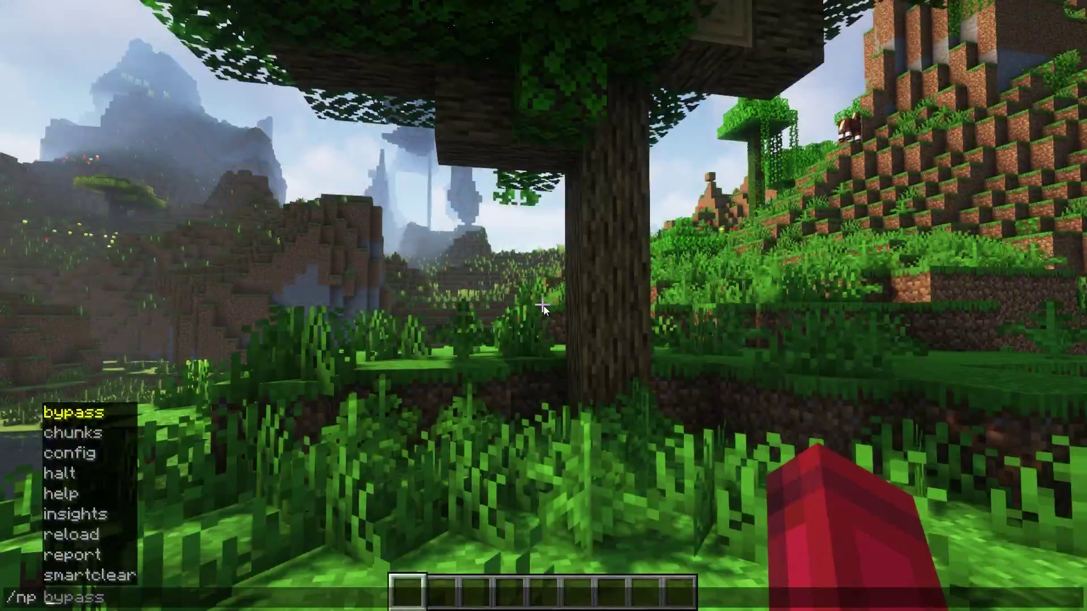
- Run /np help and scroll through the list of NeoPerformance commands
text(help)
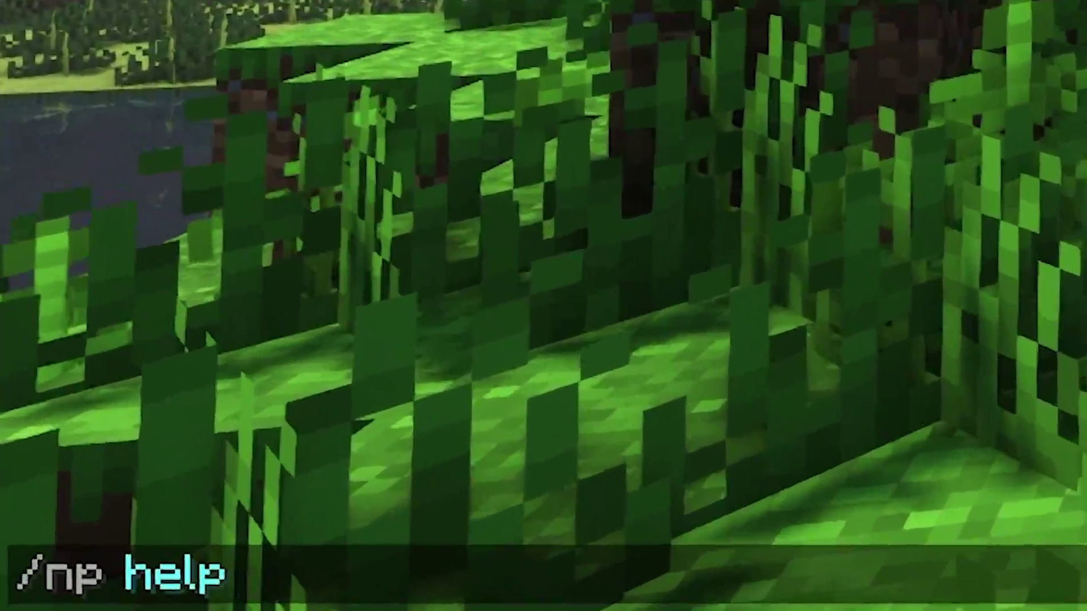
key(Return)
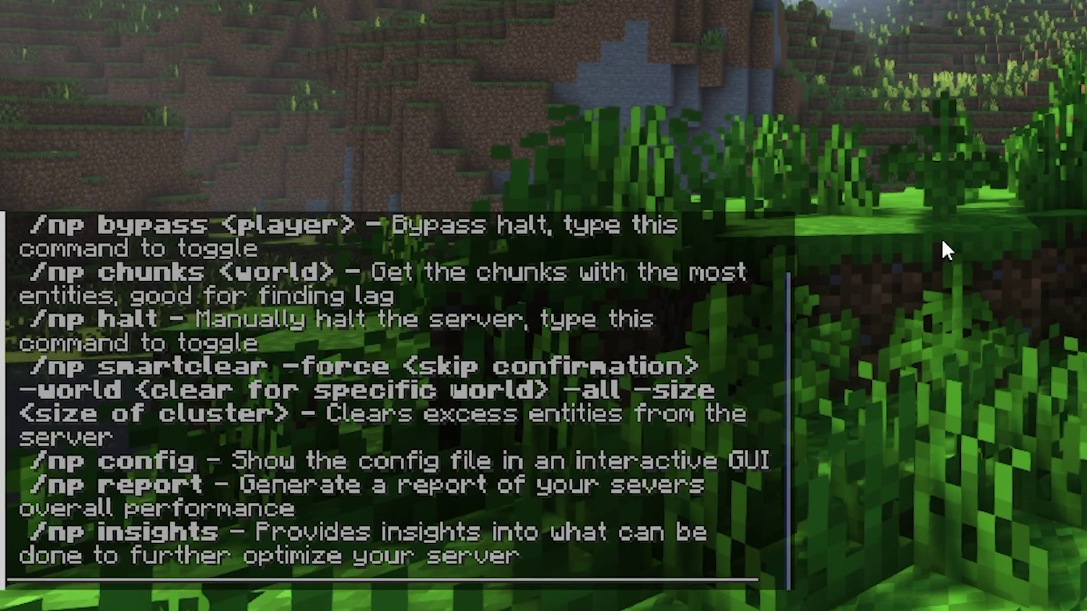
scroll(750, 416, up, 3)
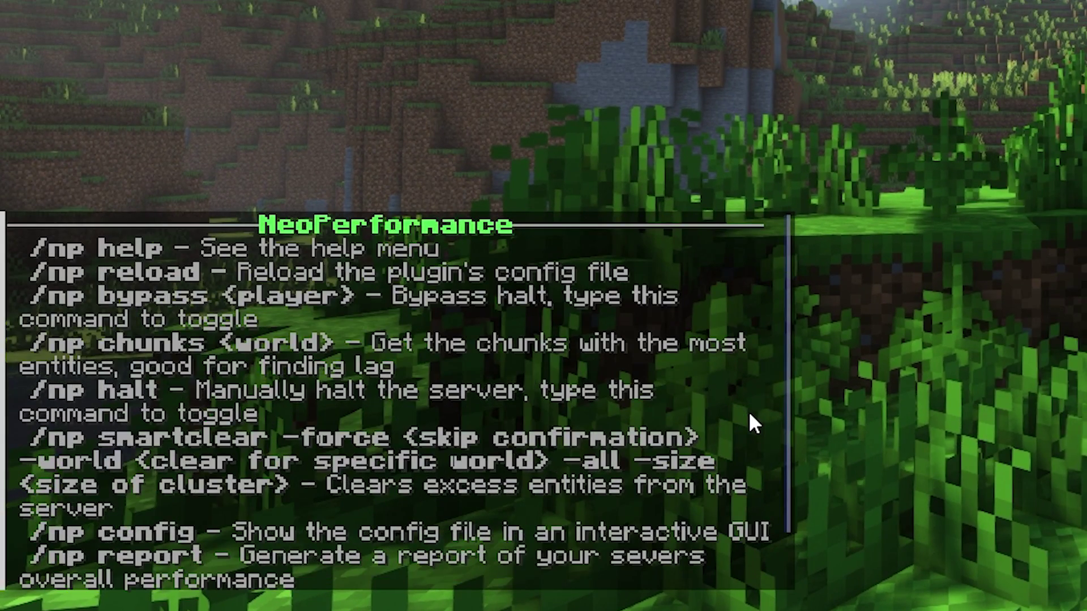
scroll(750, 418, down, 3)
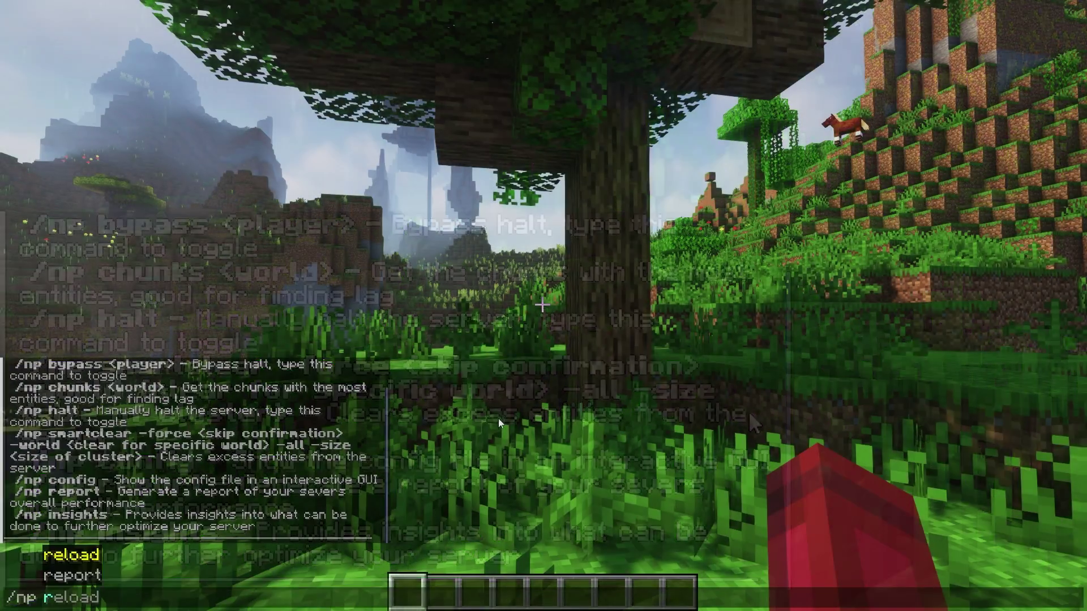
- Run /np report to show the performance report grading the server A+
text(epo)
text(rt)
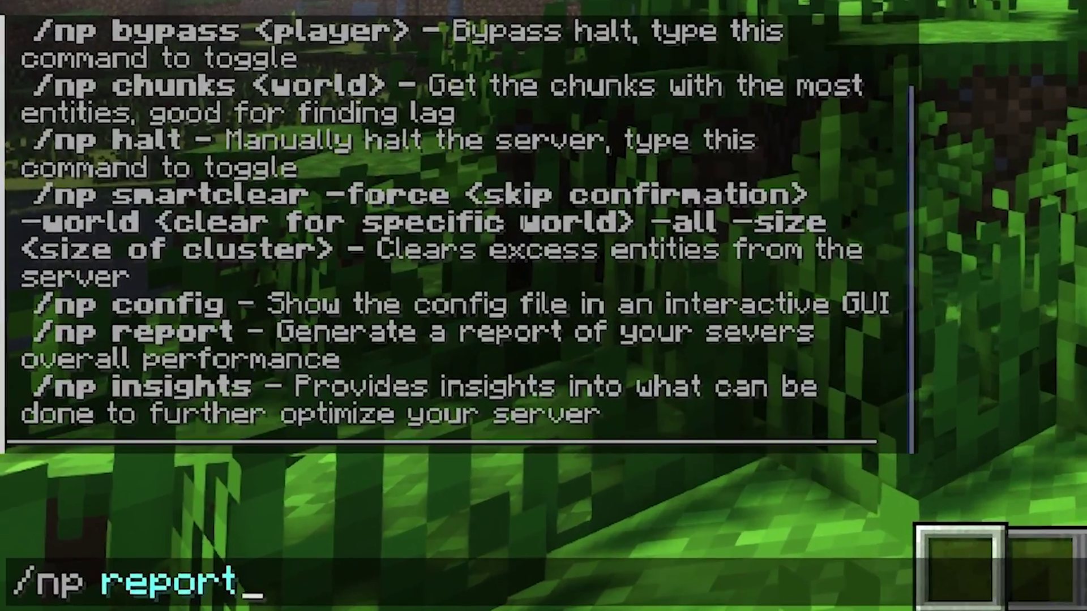
key(Return)
key(t)
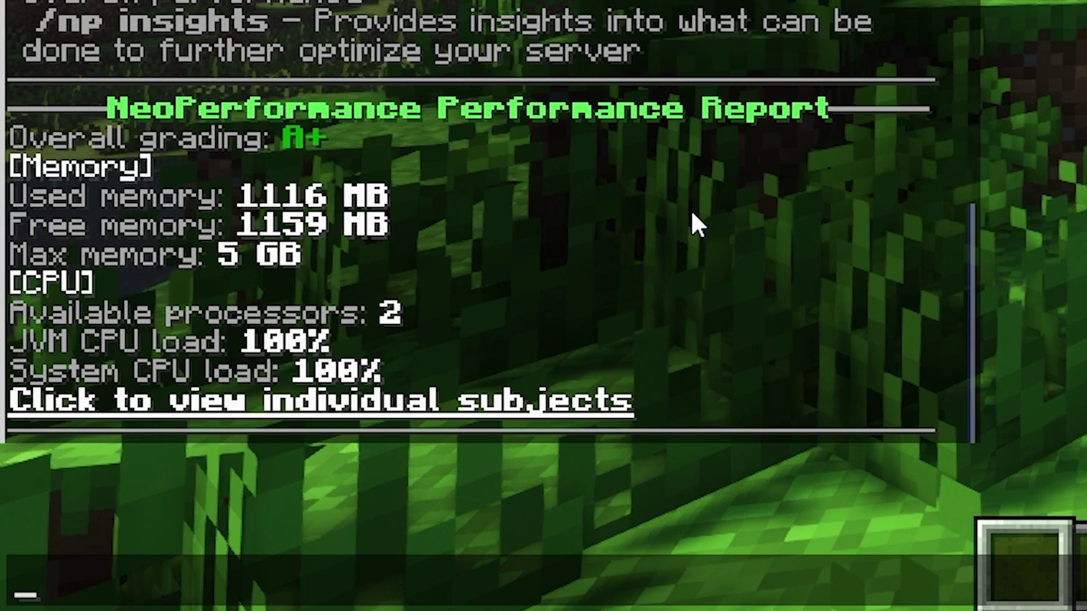
text(/np )
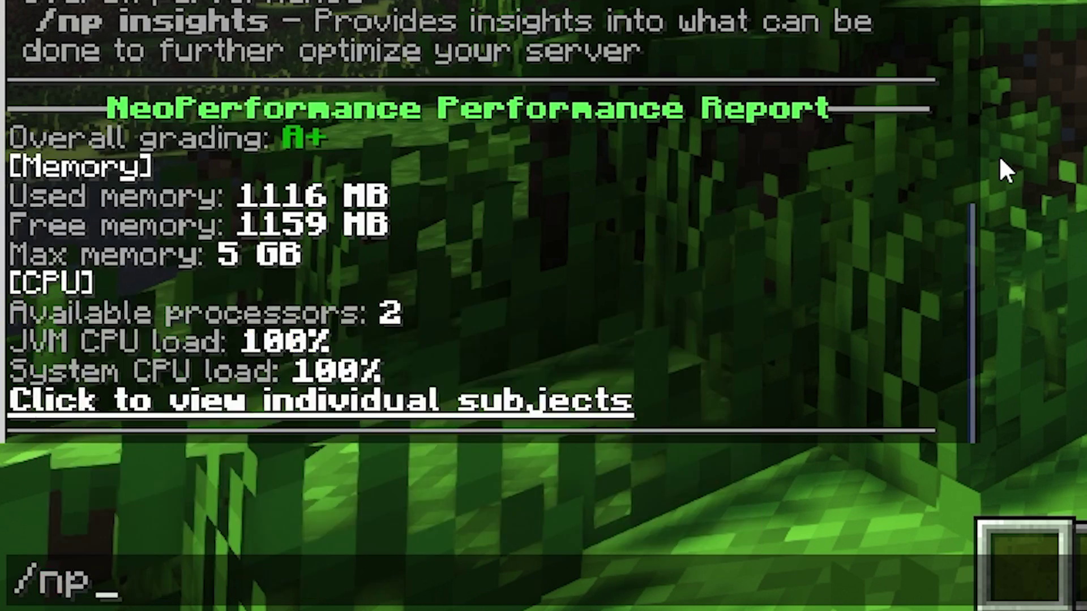
text(chunks)
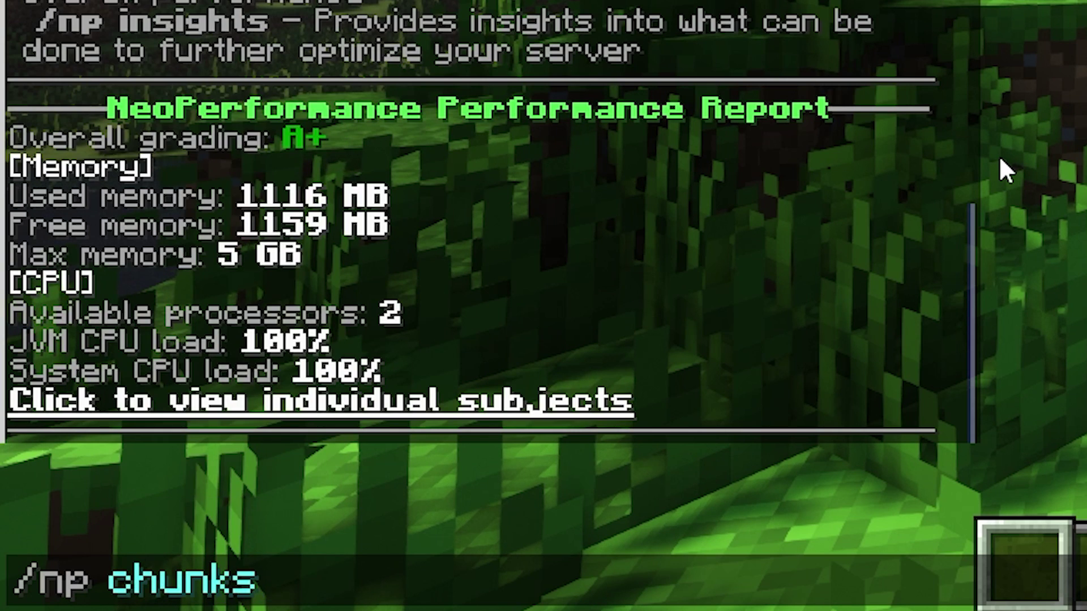
- List the chunks with the most entities, then open the /np insights window of optimization suggestions
key(Return)
text(t)
text(/np insight)
text(s)
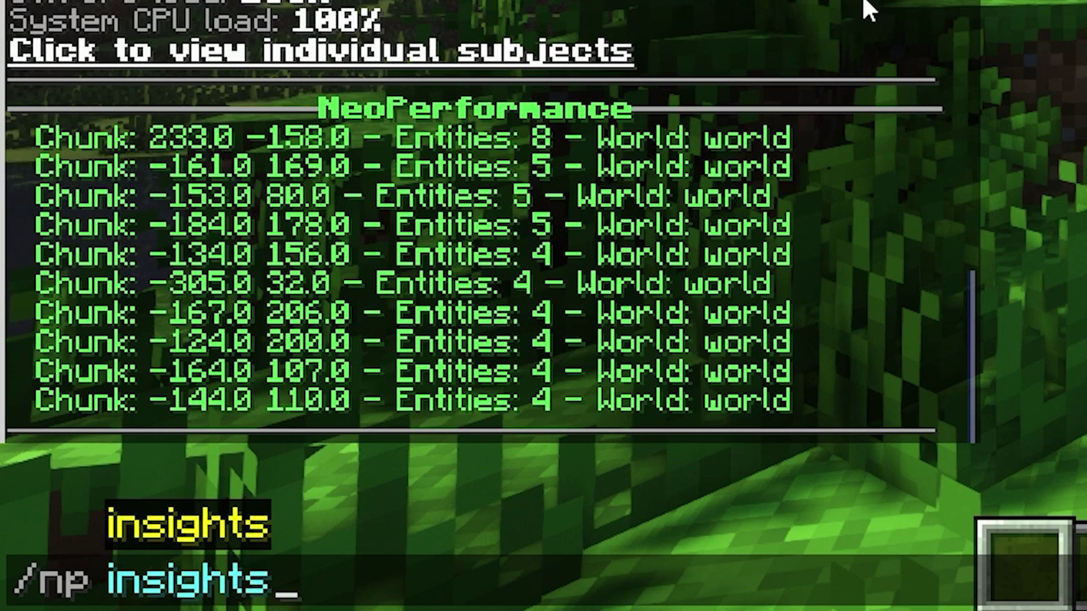
key(Return)
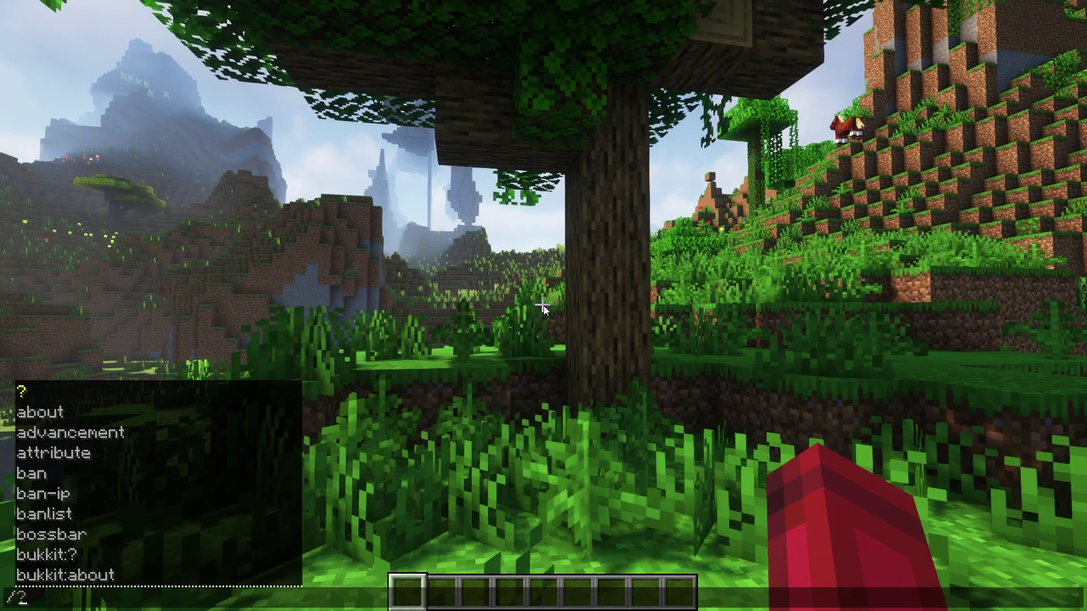
- Halt the server with /np halt, then exempt yourself with /np bypass
text(np hal)
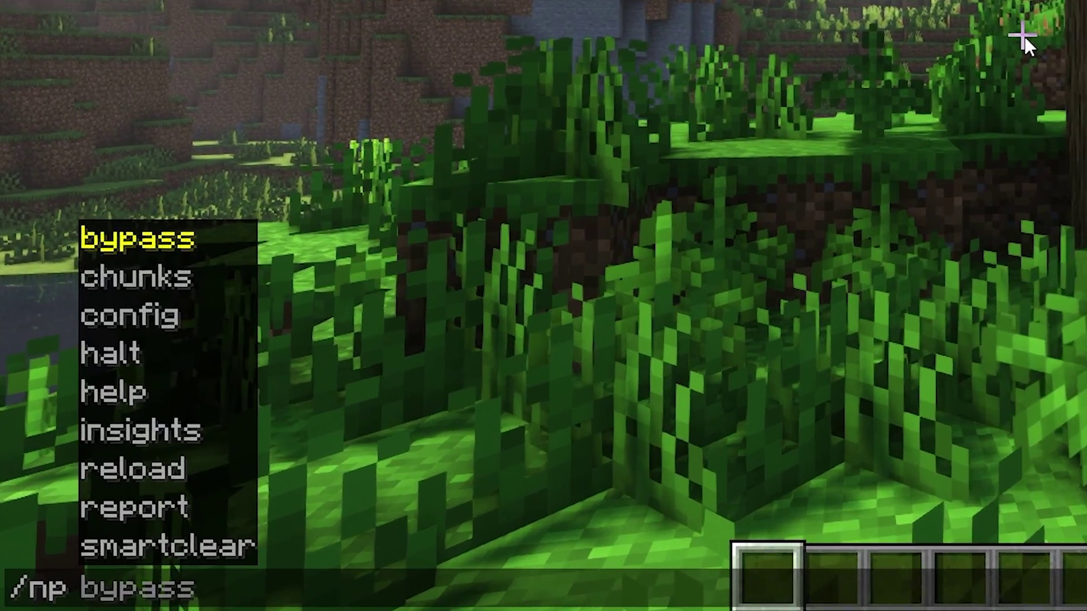
text(t)
key(Return)
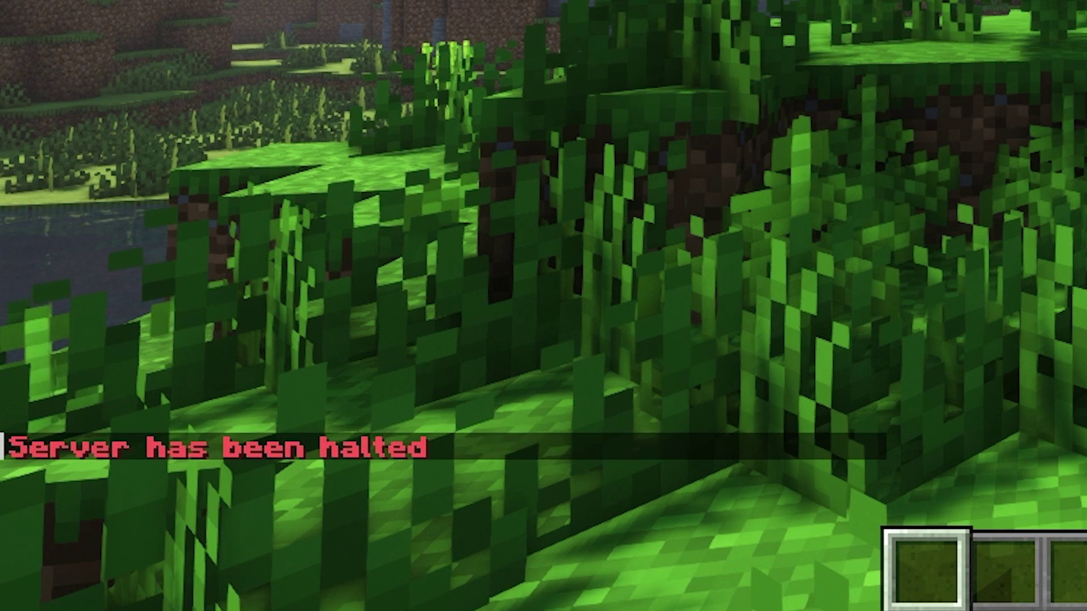
key(t)
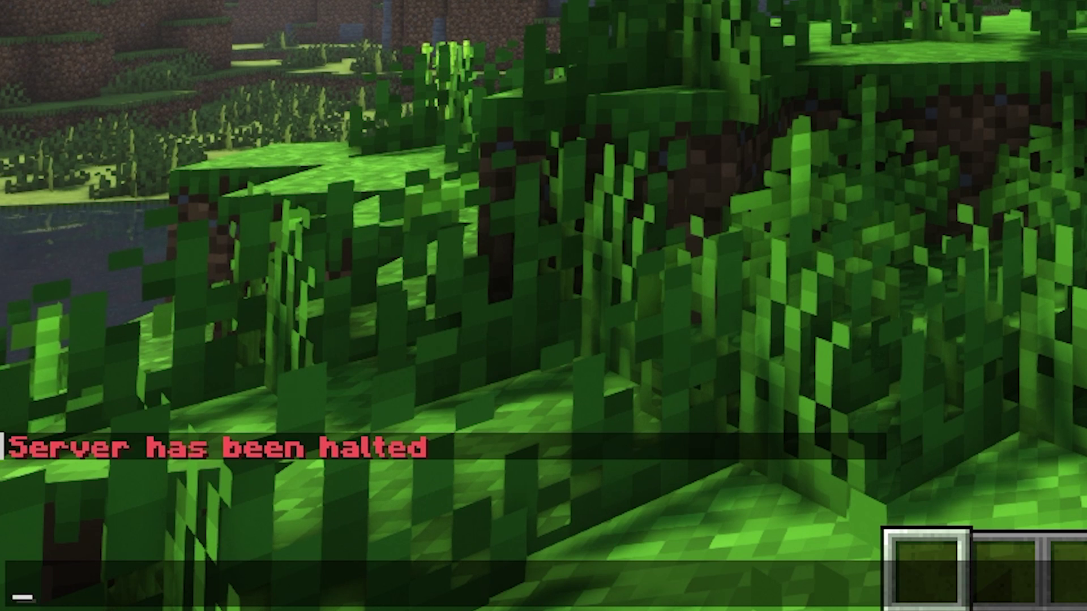
text(/np byp)
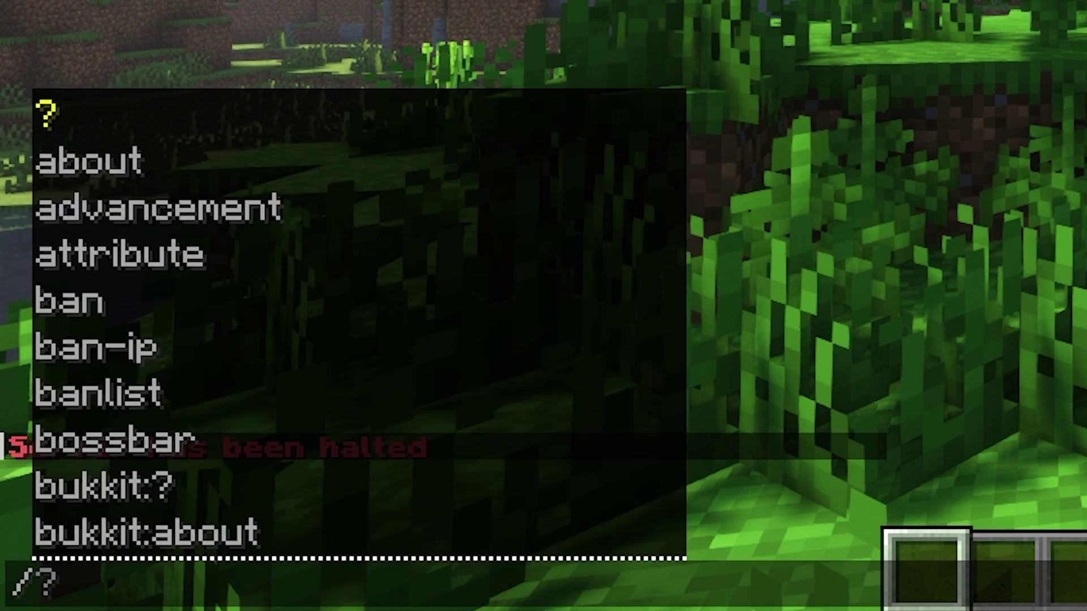
text(ass)
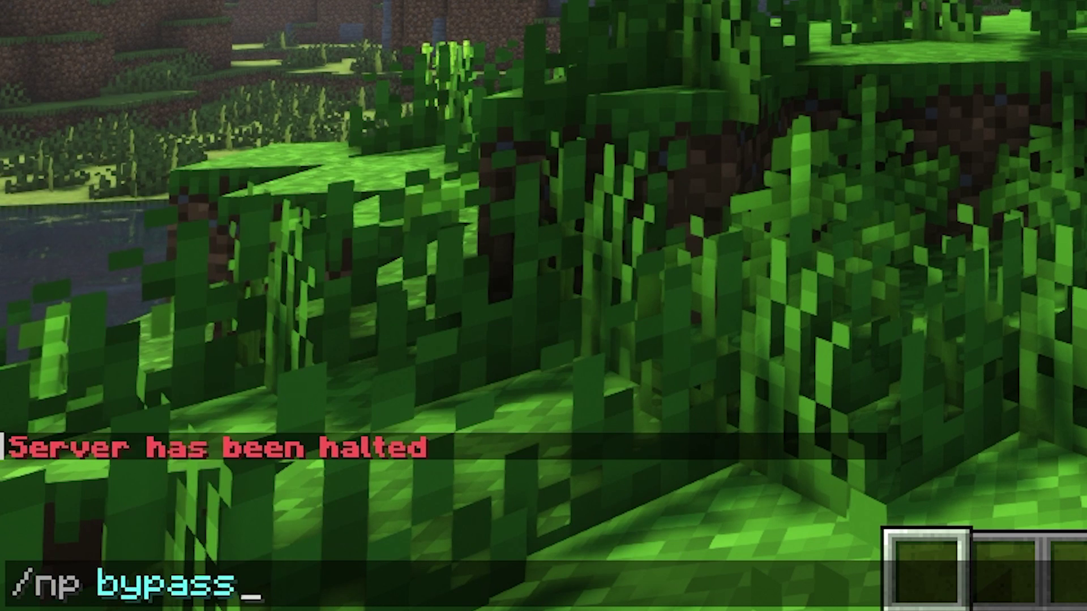
key(Return)
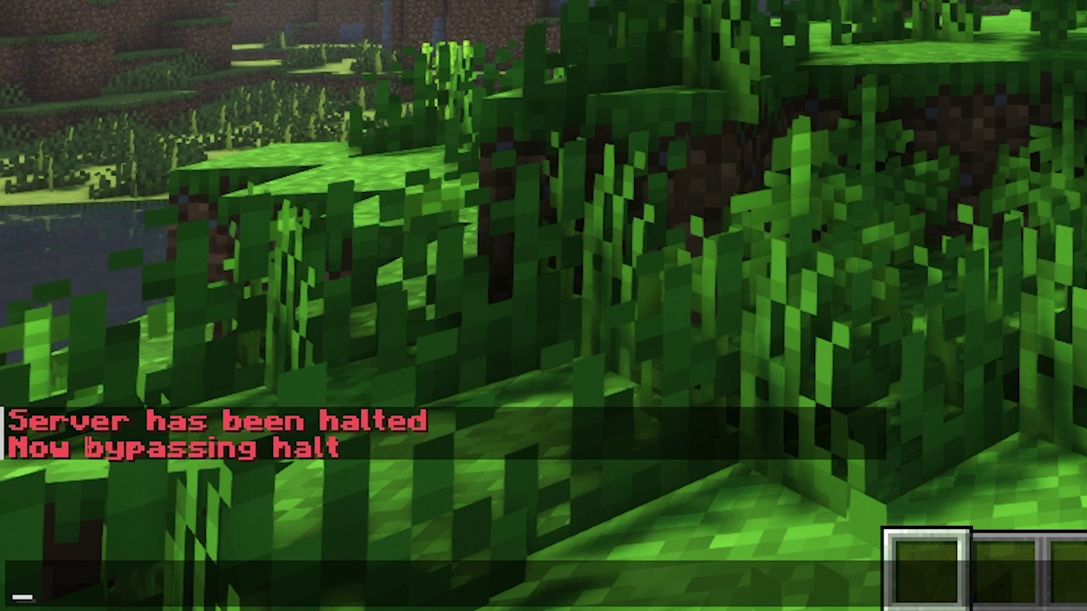
- Run /np smartclear to find removable entity clusters
text(/np smart)
key(Tab)
key(Return)
- Recall the previous command, change it to /np config, and run it to open the config window
key(t)
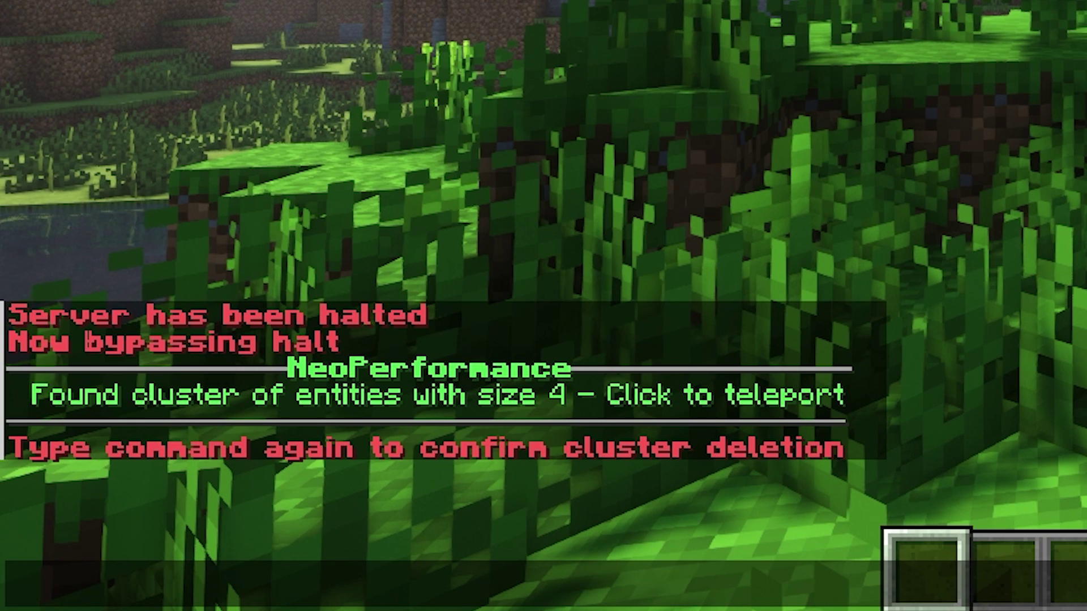
key(Up)
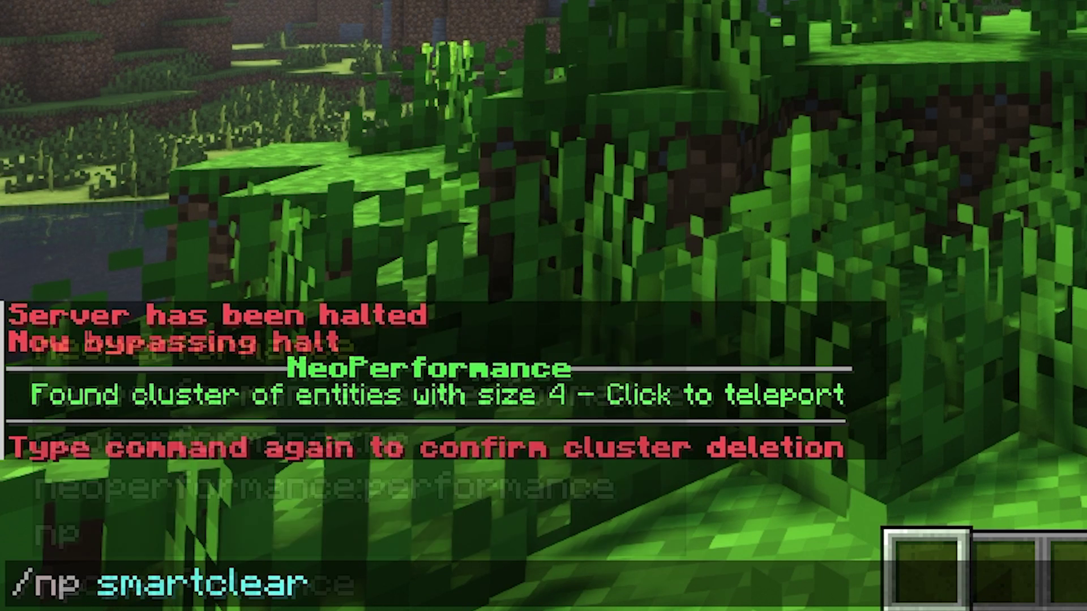
key(BackSpace)
key(BackSpace)
key(BackSpace)
key(BackSpace)
key(BackSpace)
key(BackSpace)
key(BackSpace)
key(BackSpace)
key(BackSpace)
key(BackSpace)
text(config)
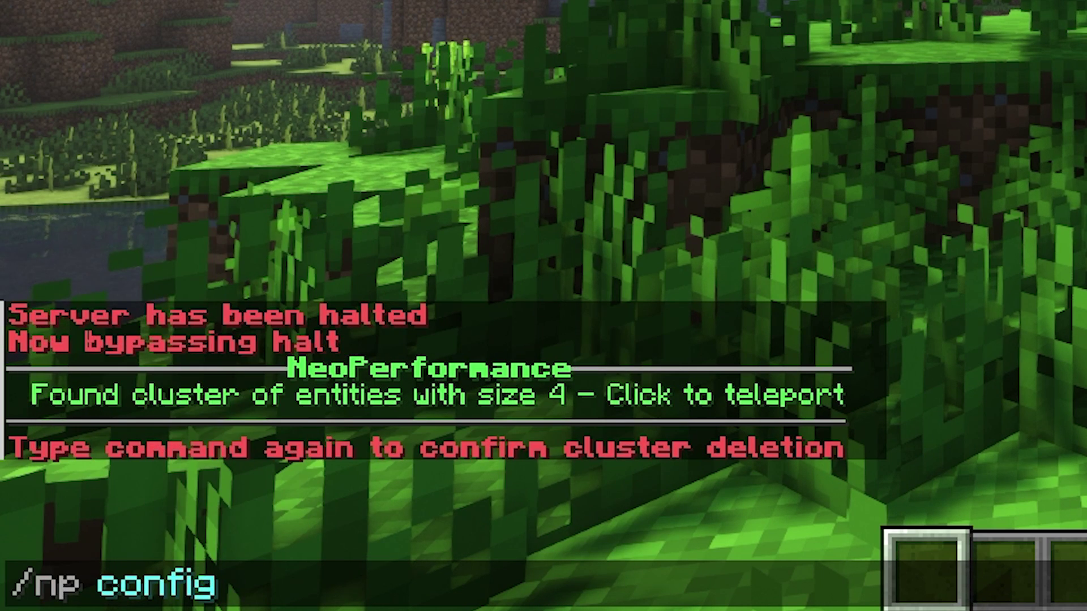
key(Return)
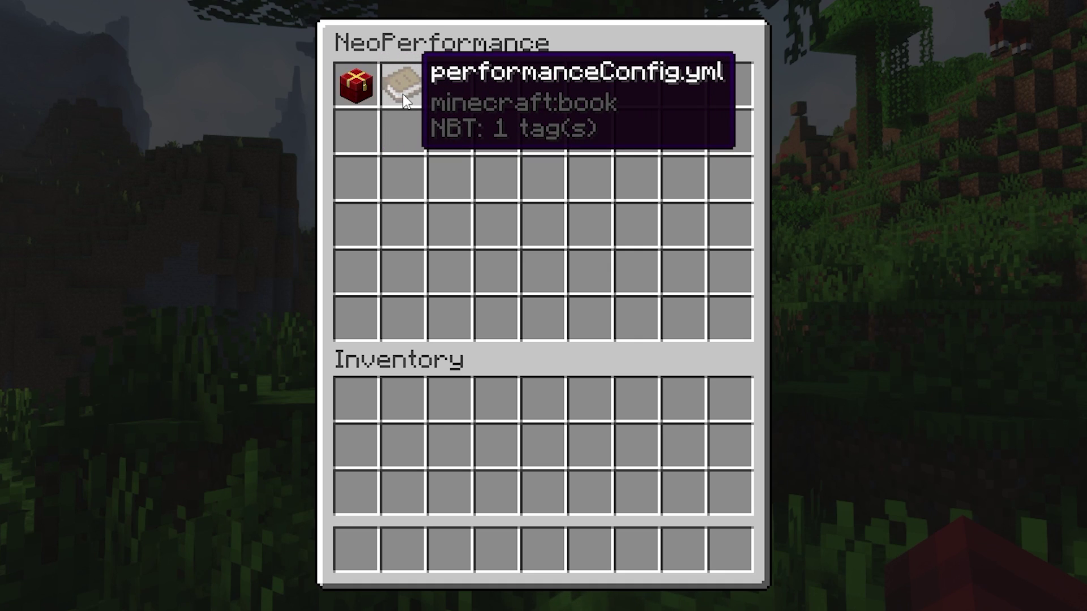
- Open performanceConfig.yml in the NeoPerformance GUI and drill into its halt_settings entries
click(414, 98)
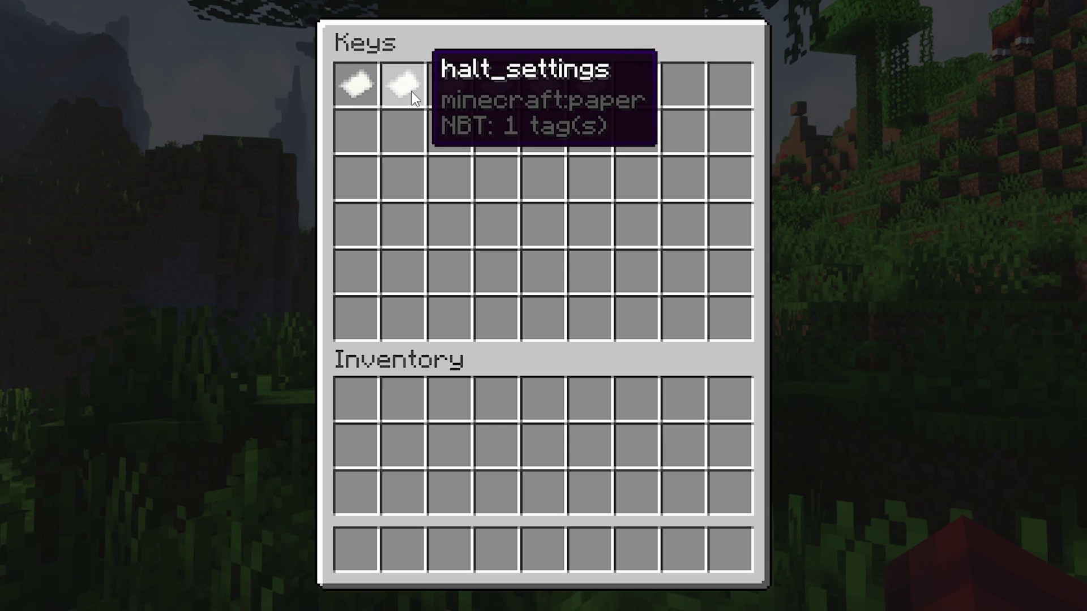
click(407, 87)
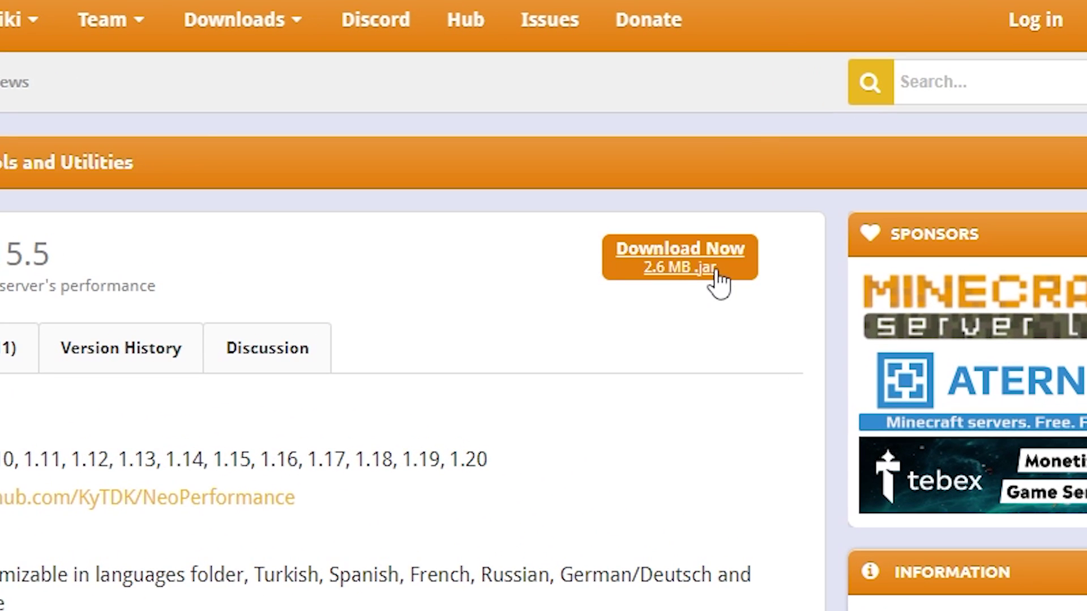
- Download NeoPerformance-1.15.5.jar from SpigotMC and drag a copy onto the desktop
click(717, 273)
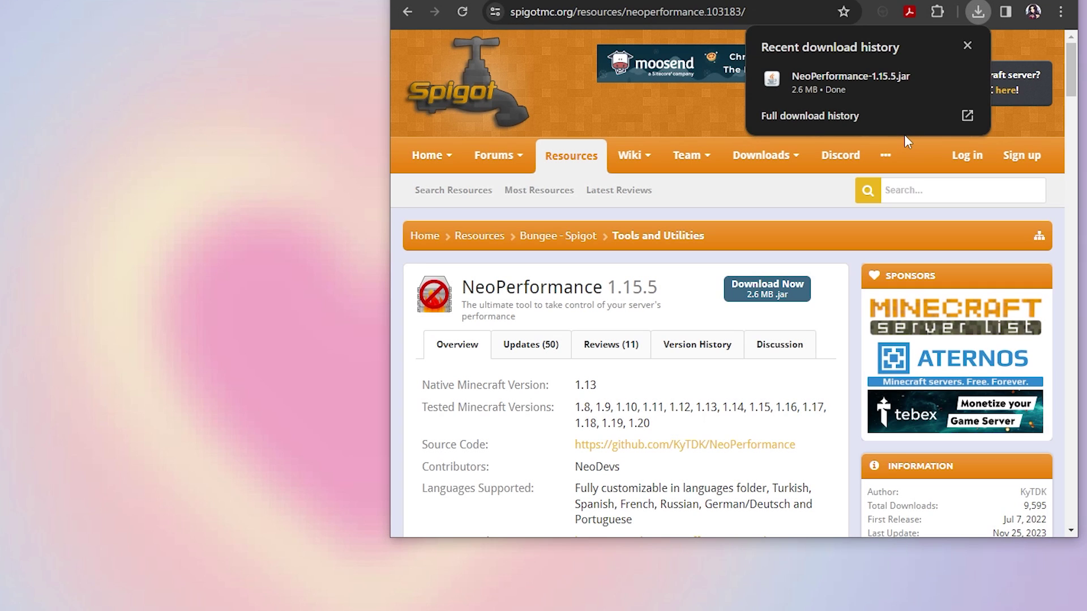
drag(873, 79, 237, 170)
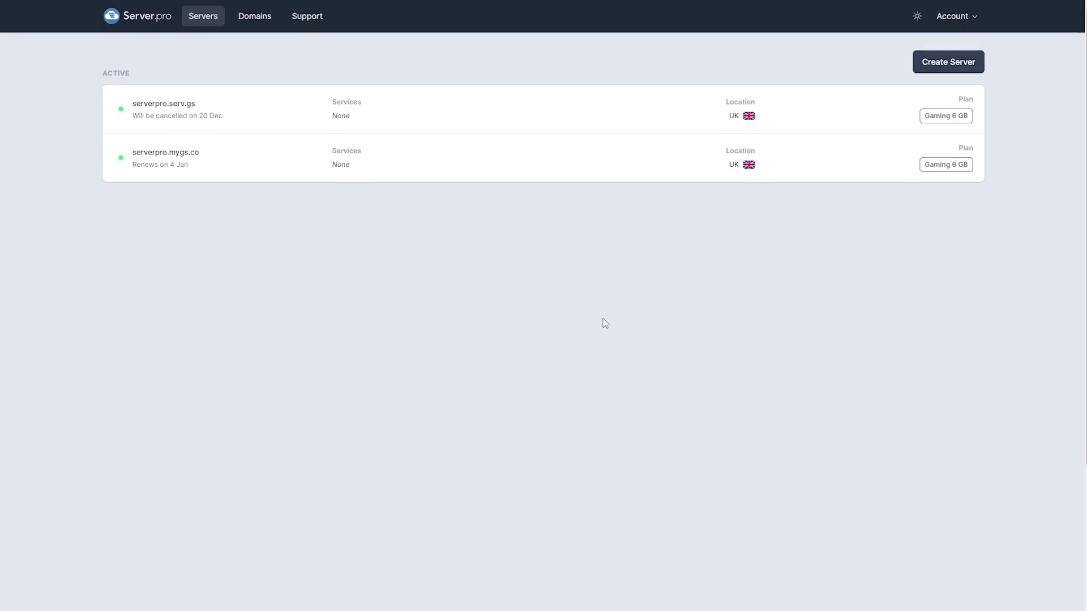
- Start a new service on serverpro.mygs.co with type Paper and version 1.20.4
click(464, 205)
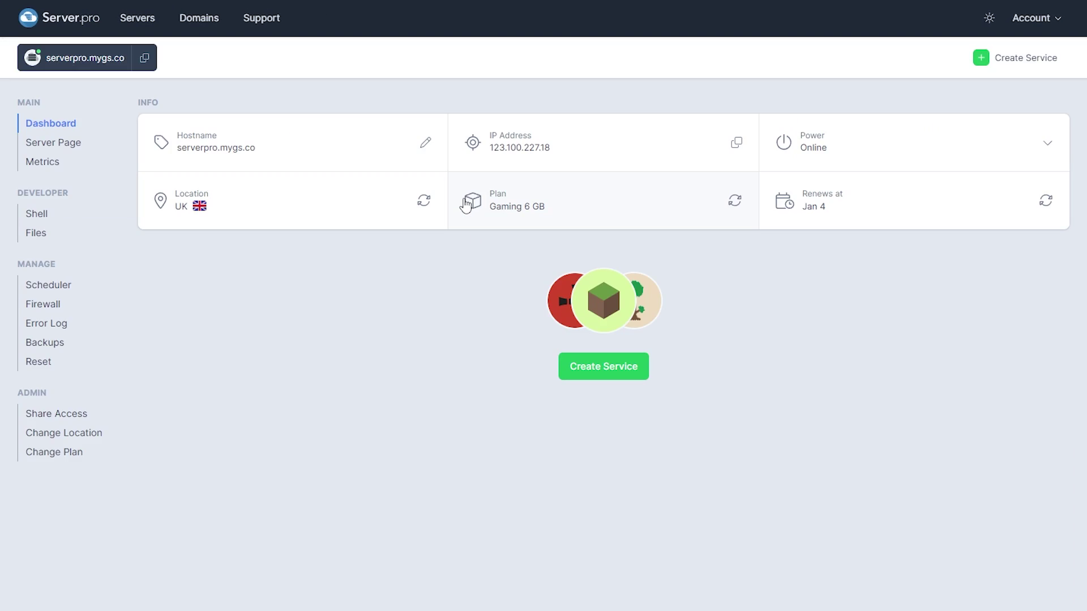
click(624, 372)
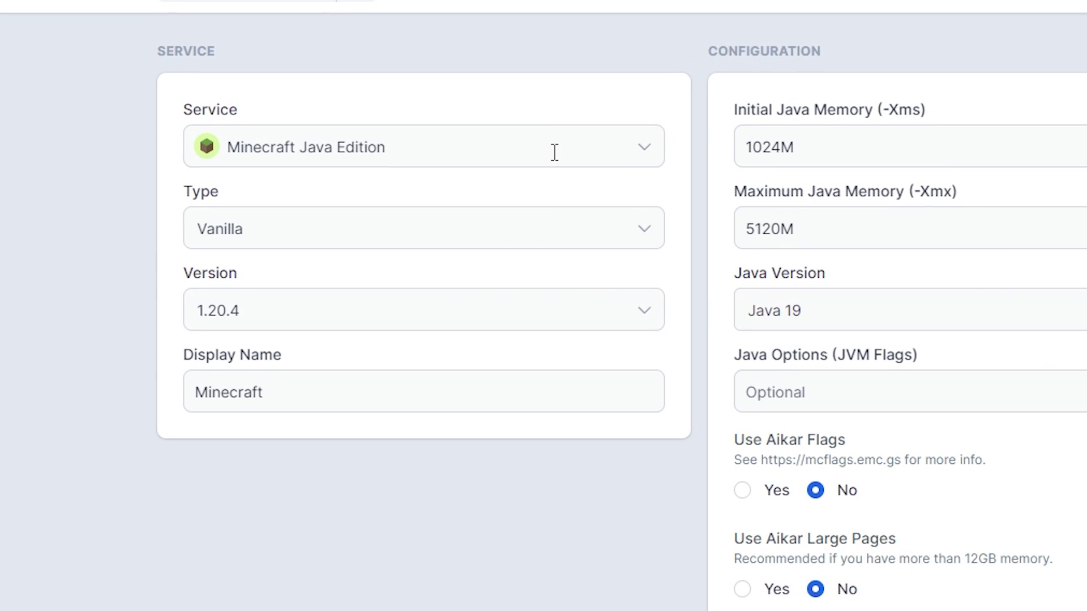
click(554, 229)
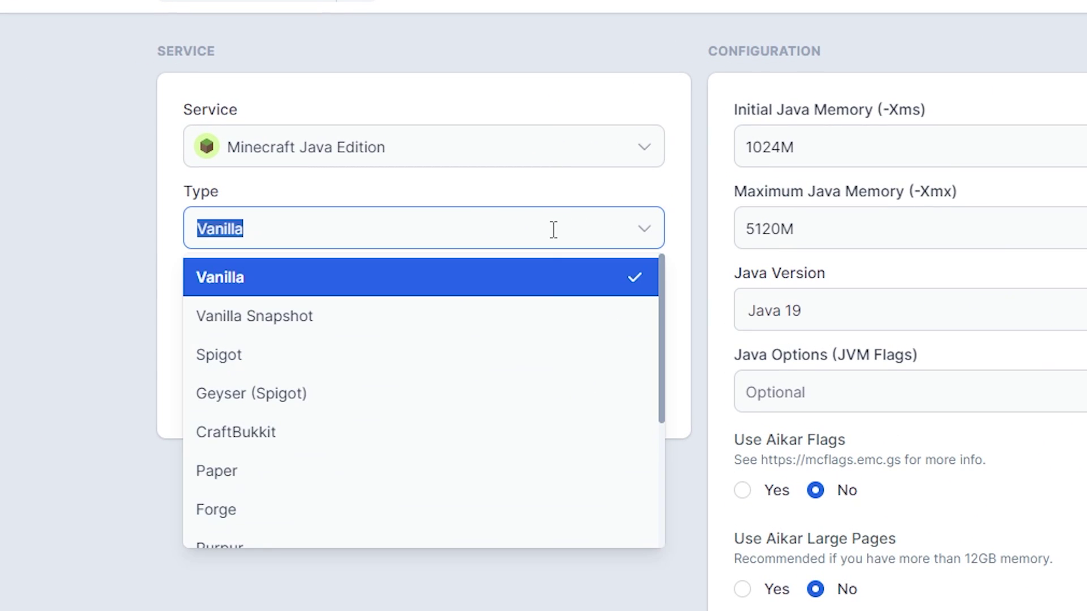
click(535, 480)
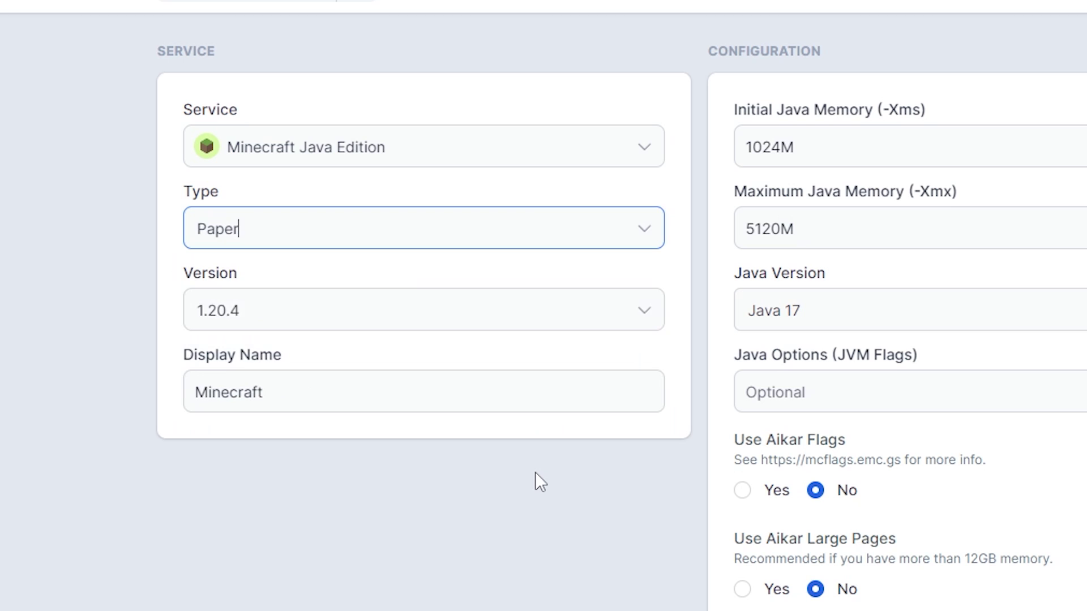
click(568, 311)
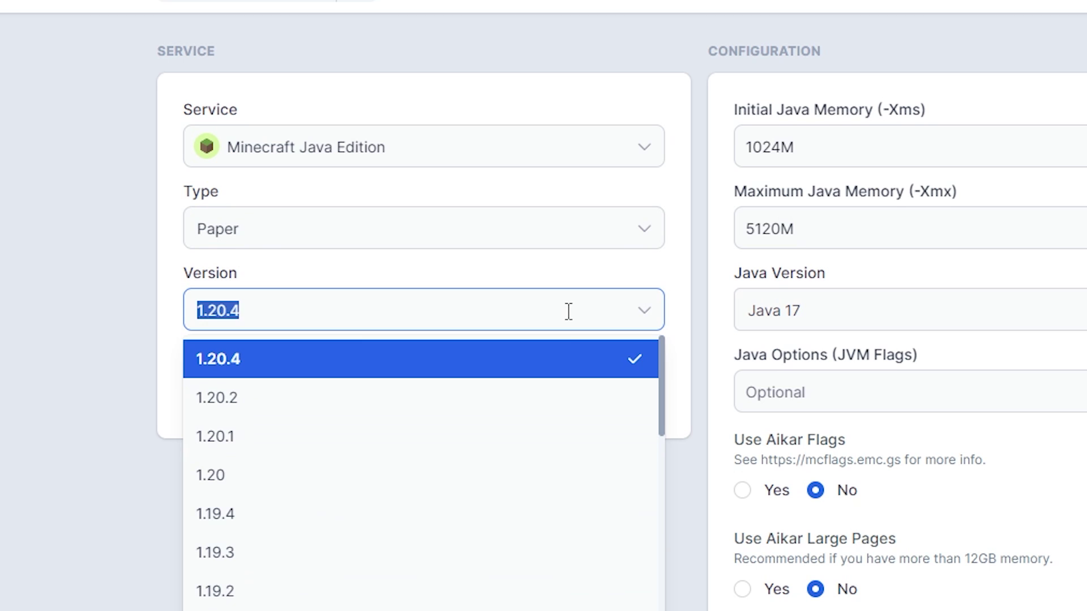
click(566, 366)
click(566, 368)
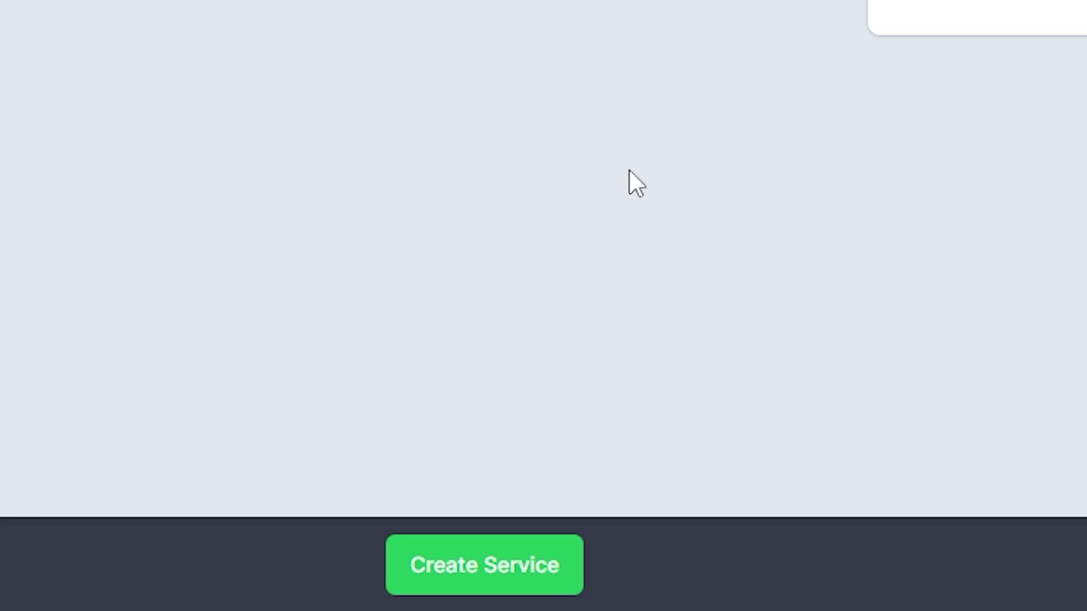
- Create the Paper 1.20.4 service, then browse its Files to the plugins folder
click(569, 586)
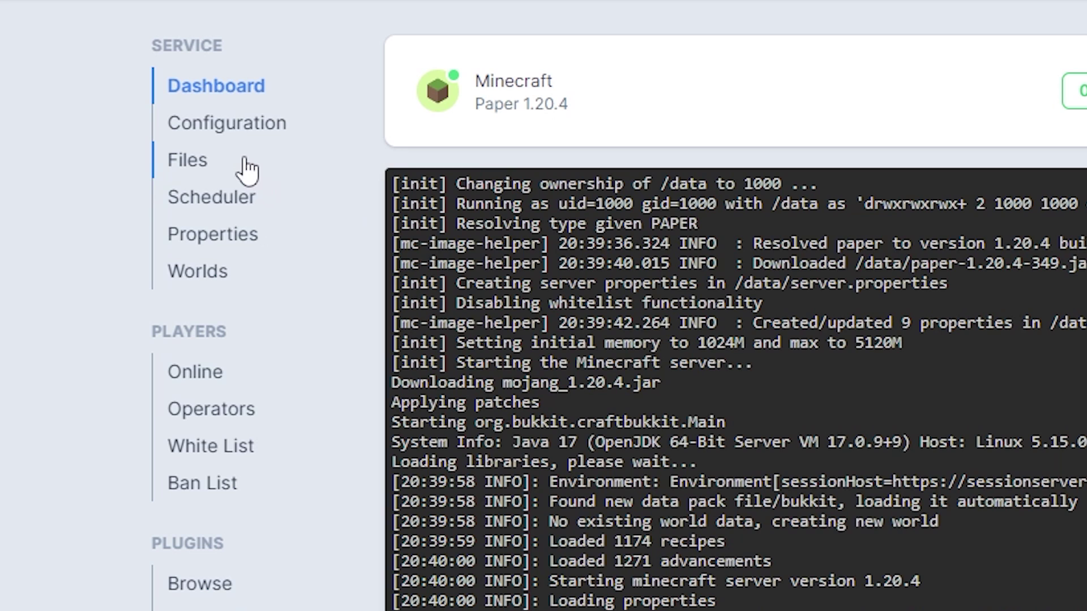
click(246, 161)
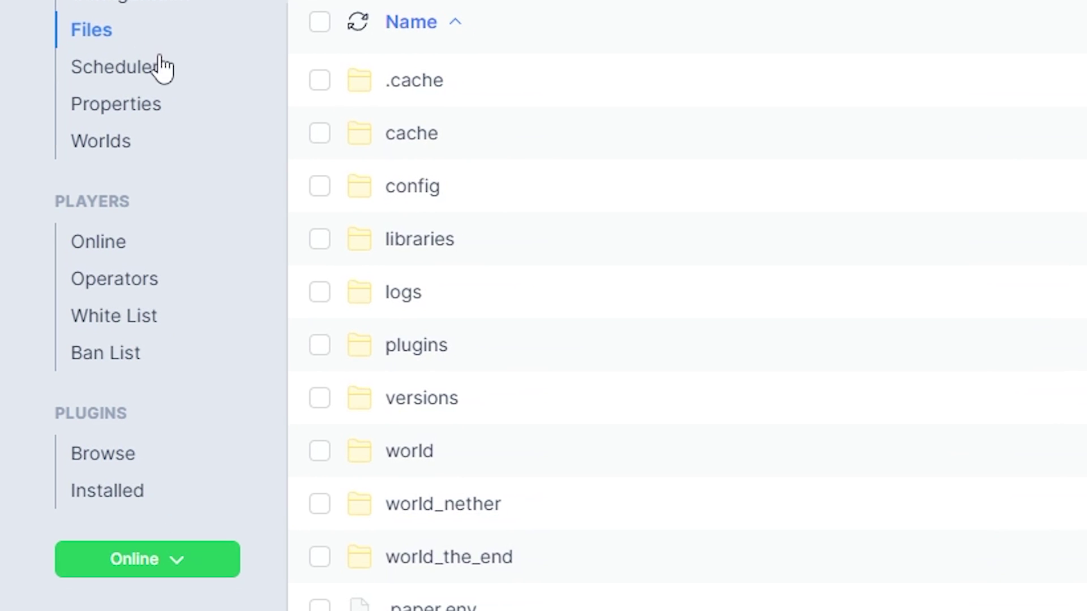
click(431, 354)
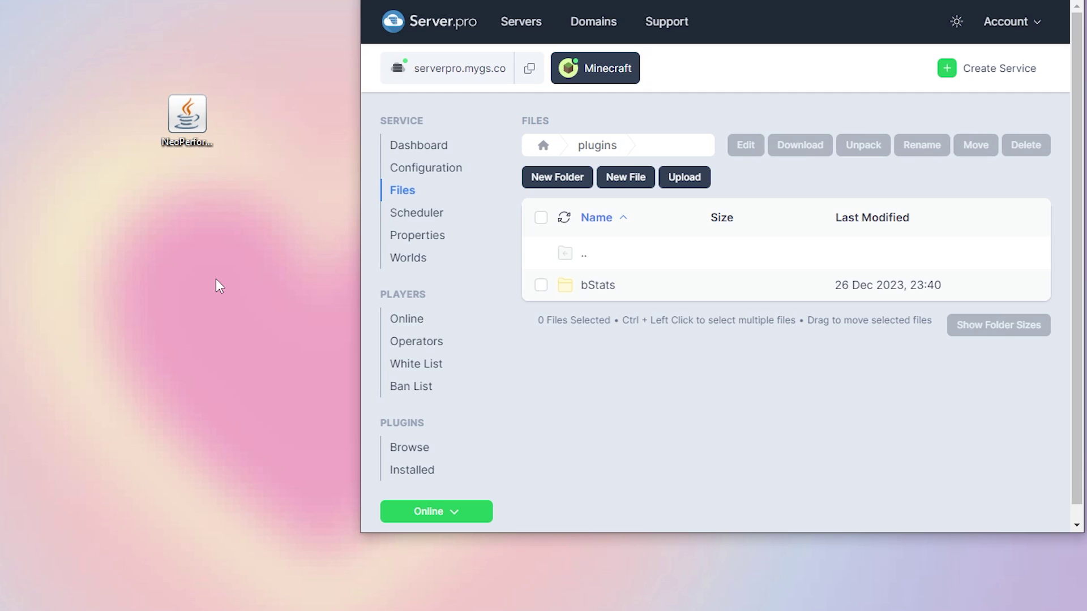
- Upload NeoPerformance-1.15.5.jar into the plugins folder and restart the server
drag(176, 126, 655, 270)
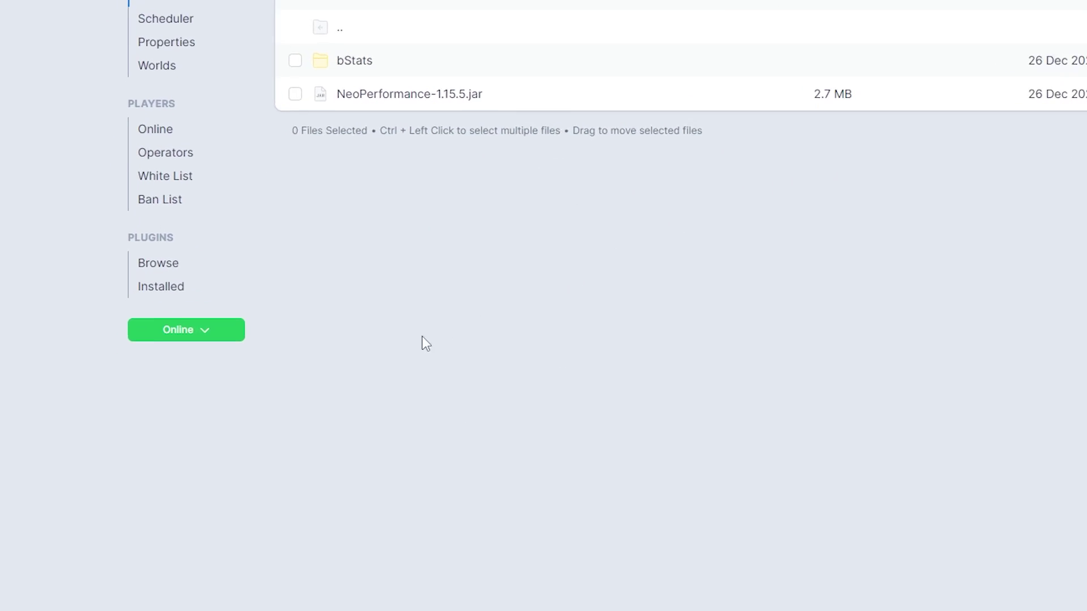
click(312, 292)
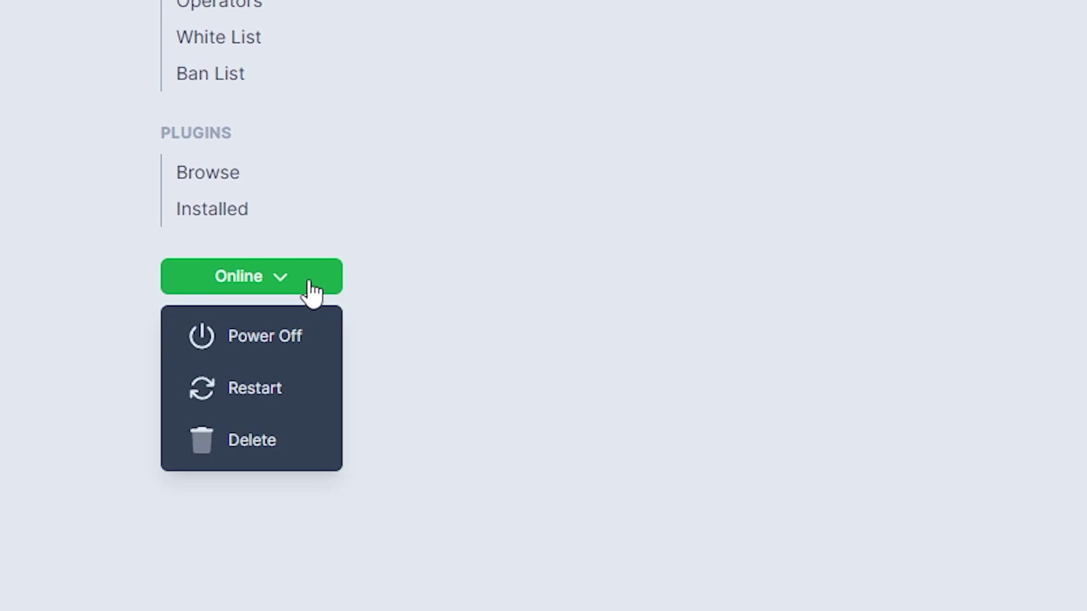
click(311, 390)
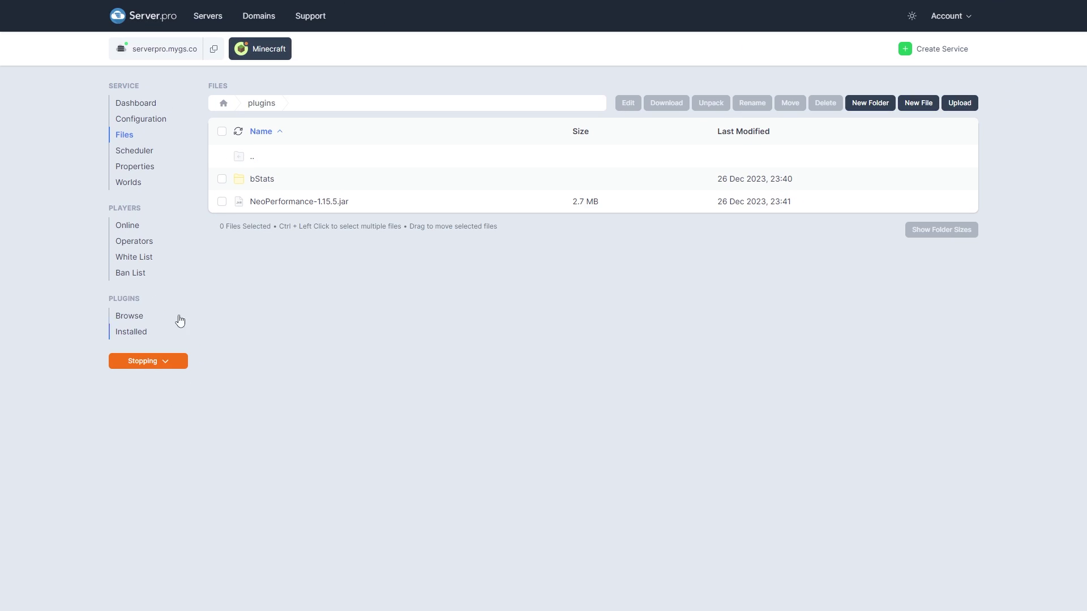
- Open the Dashboard console and highlight the startup Done (4.216s) line
click(147, 109)
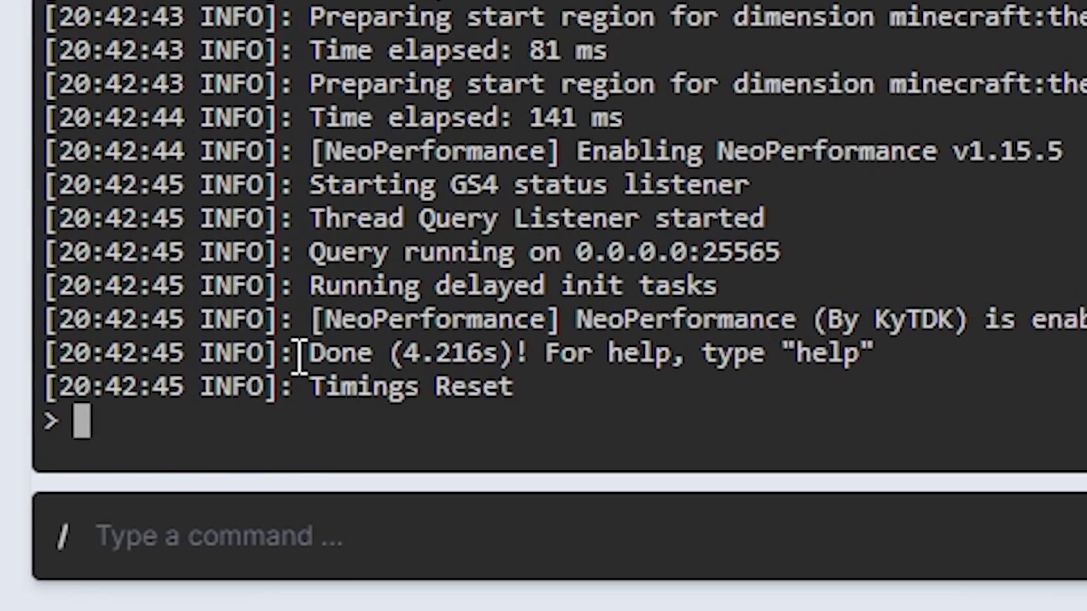
drag(299, 357, 396, 371)
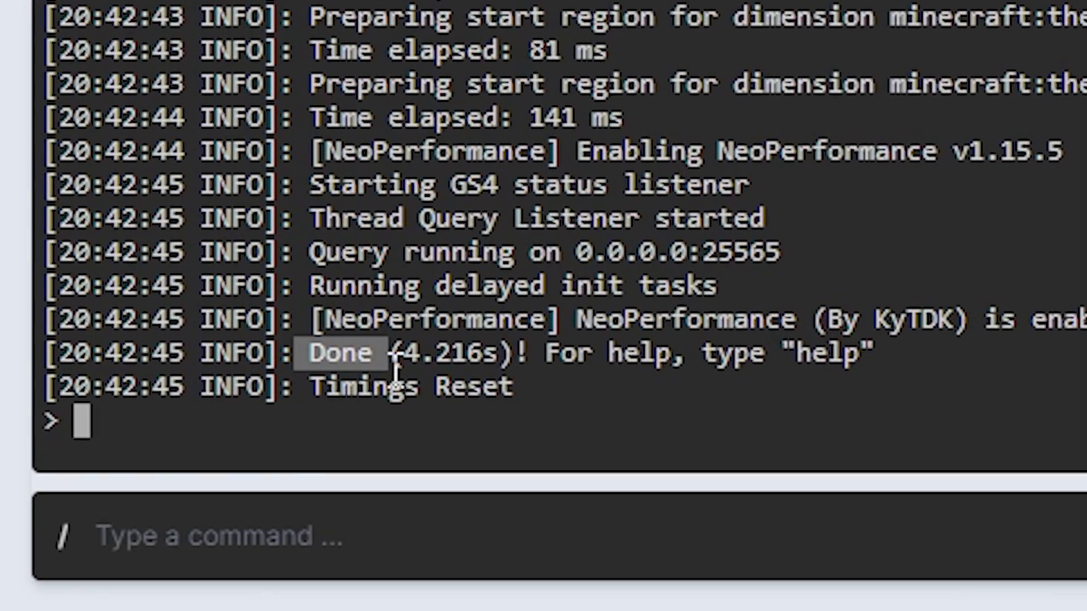